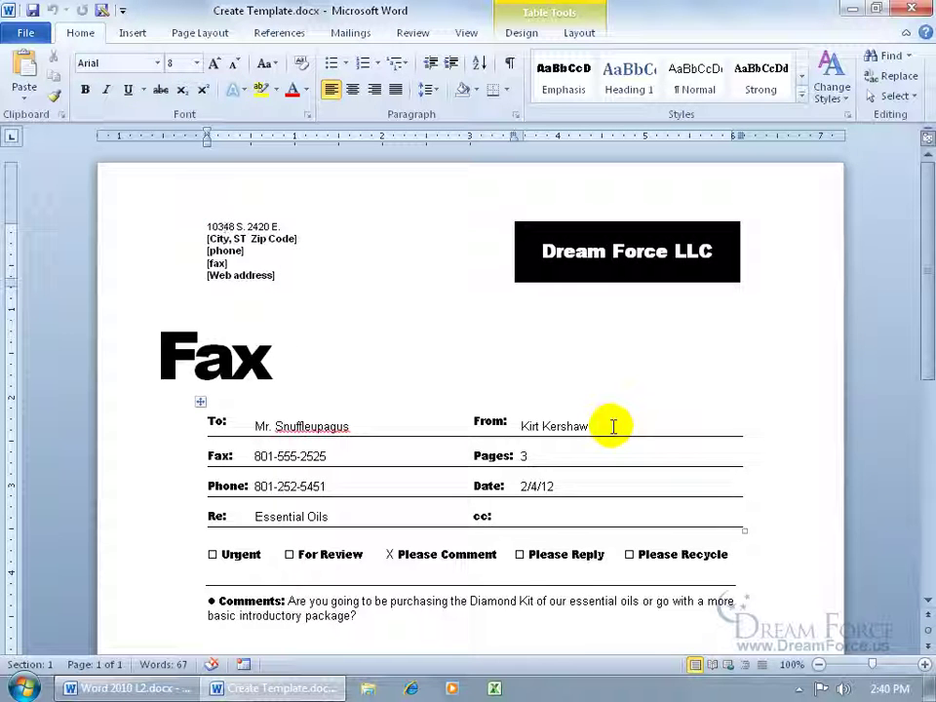
Fill in the city/state/zip and phone number placeholders of the address block
click(273, 239)
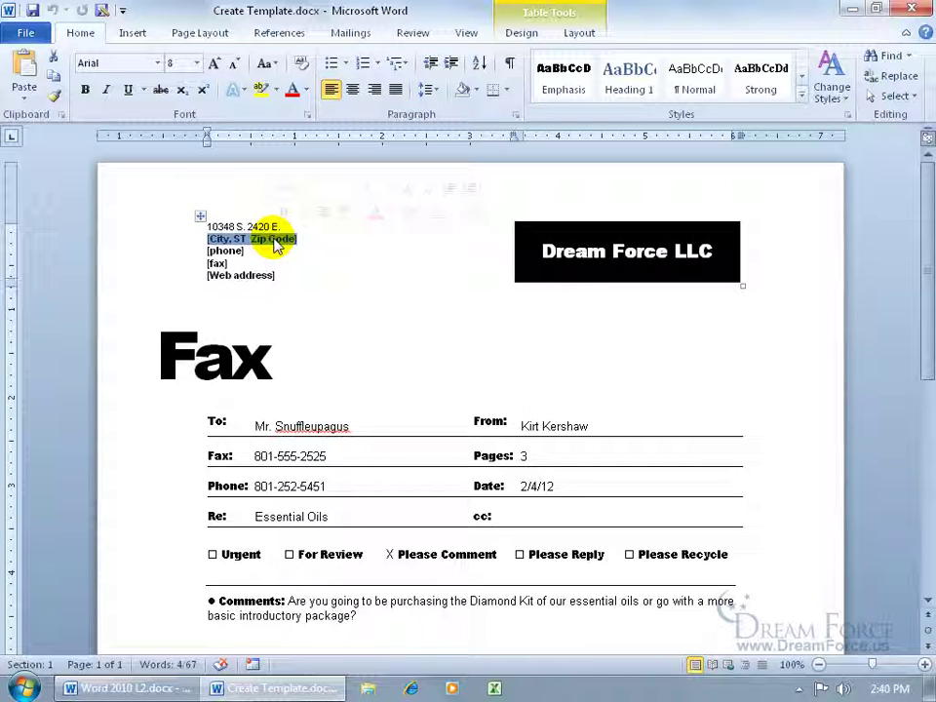
text(Sandy, UT 84092)
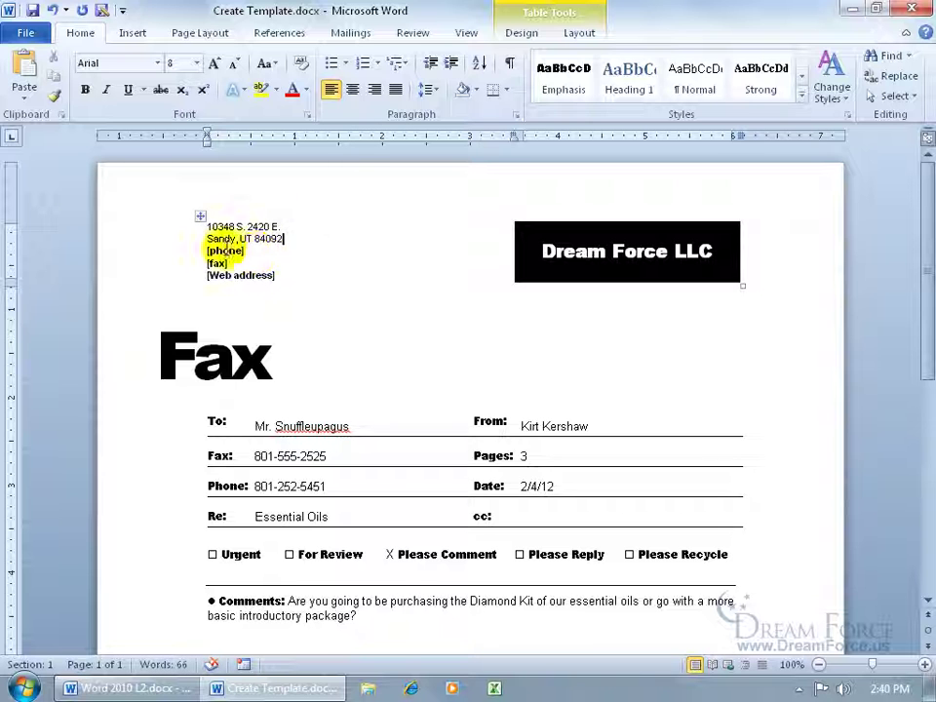
click(221, 252)
click(217, 263)
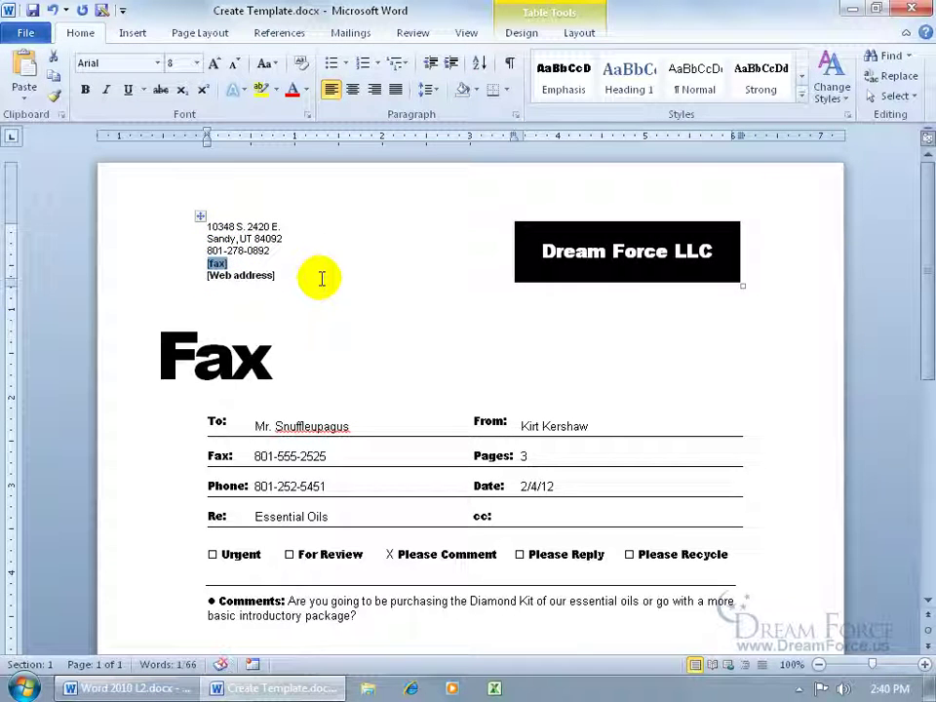
key(Delete)
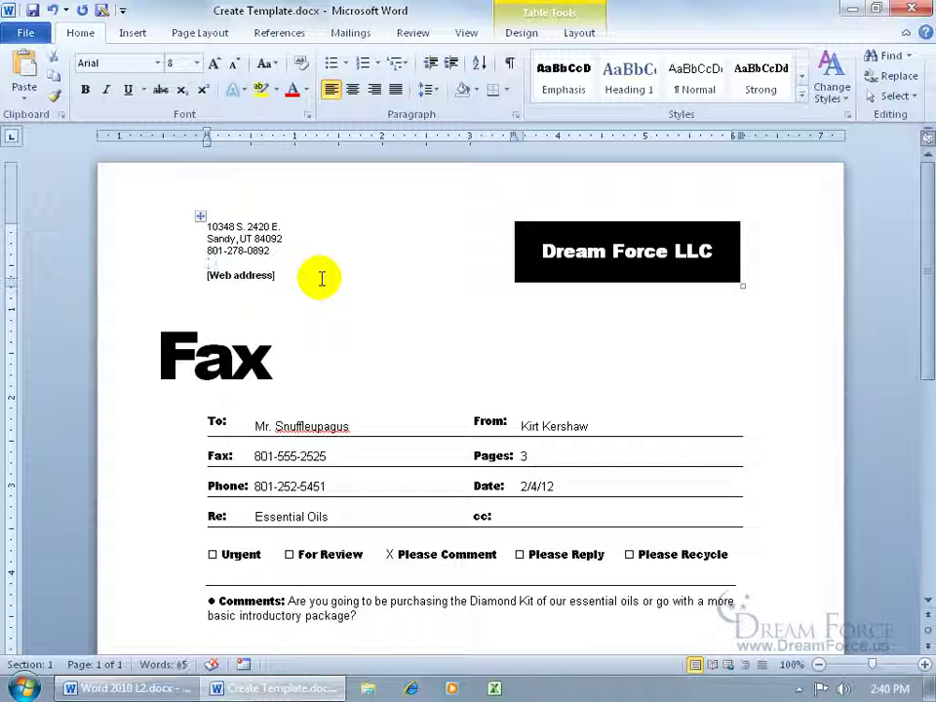
key(Delete)
click(261, 265)
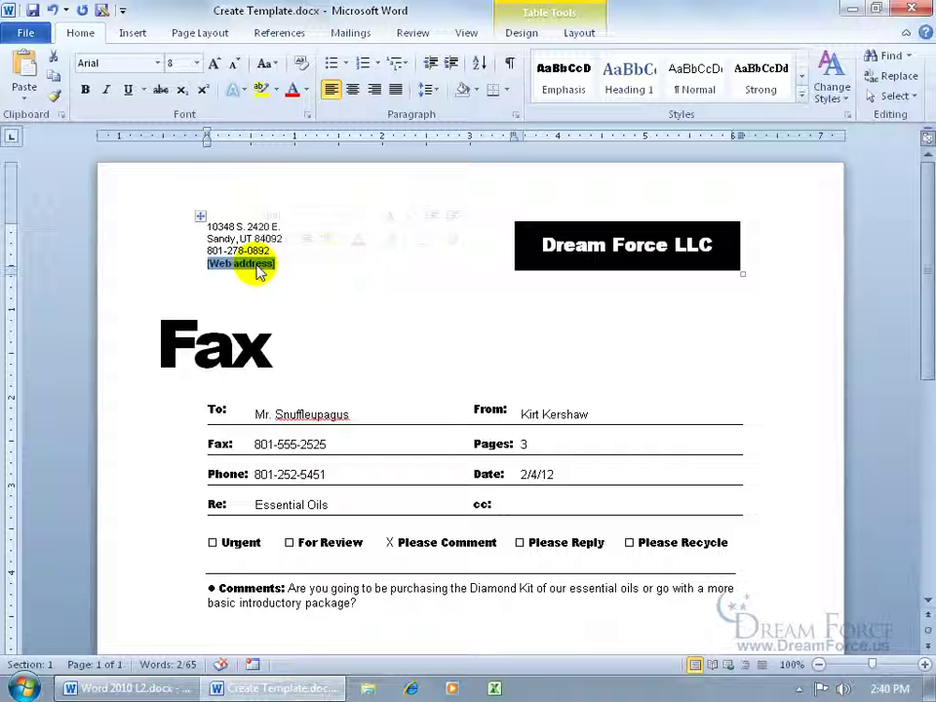
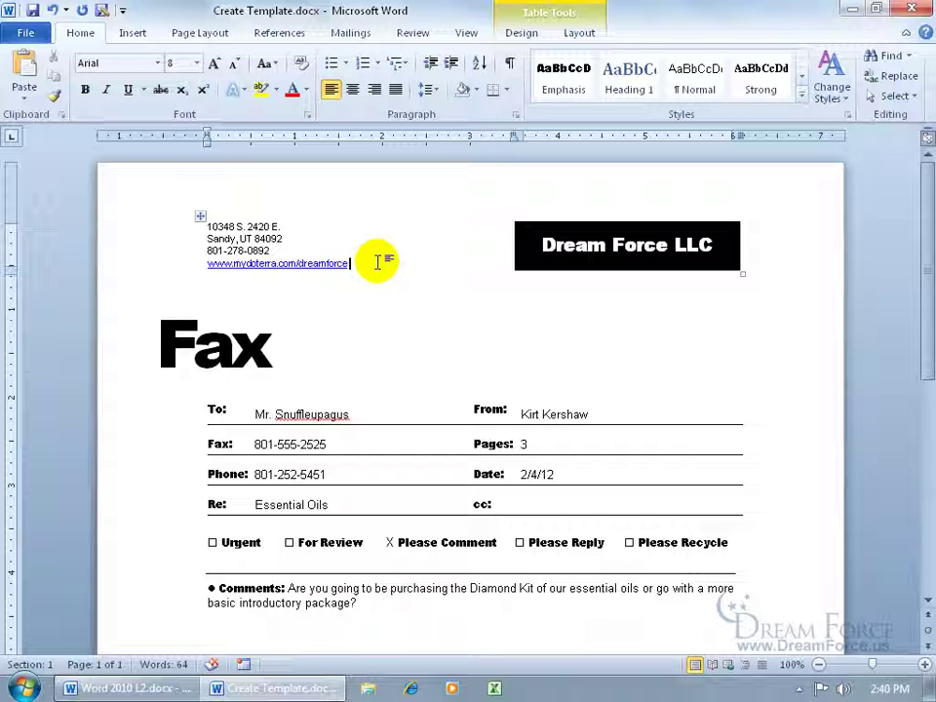
Clear the sample To, Fax, Phone and Re (Essential Oils) entries in the table
click(321, 414)
drag(327, 414, 273, 414)
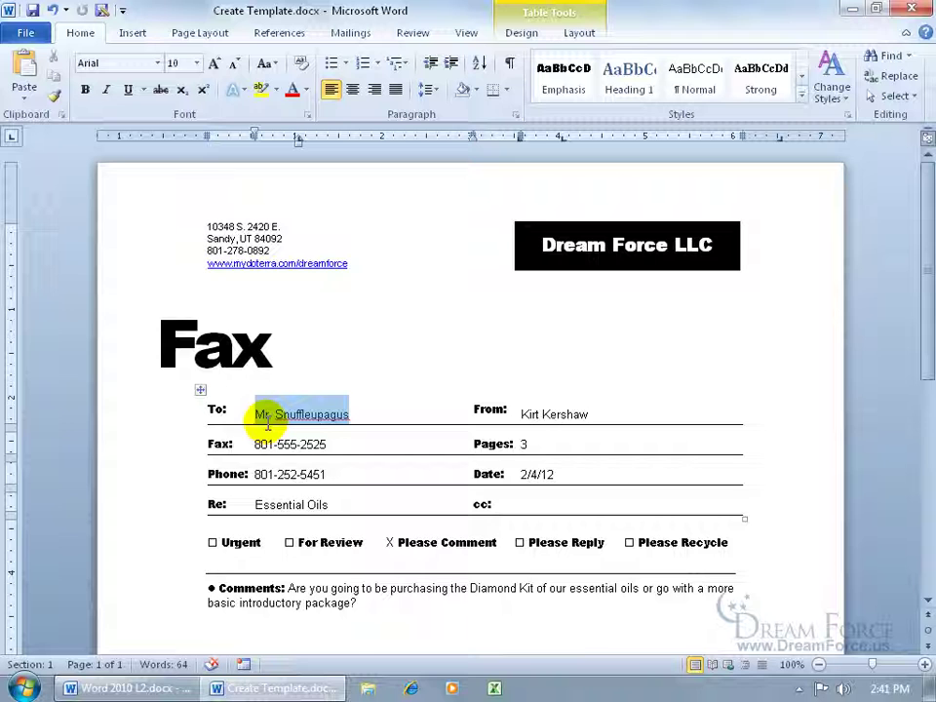
key(Delete)
triple_click(343, 445)
key(Delete)
drag(330, 474, 258, 474)
key(Delete)
drag(334, 503, 245, 503)
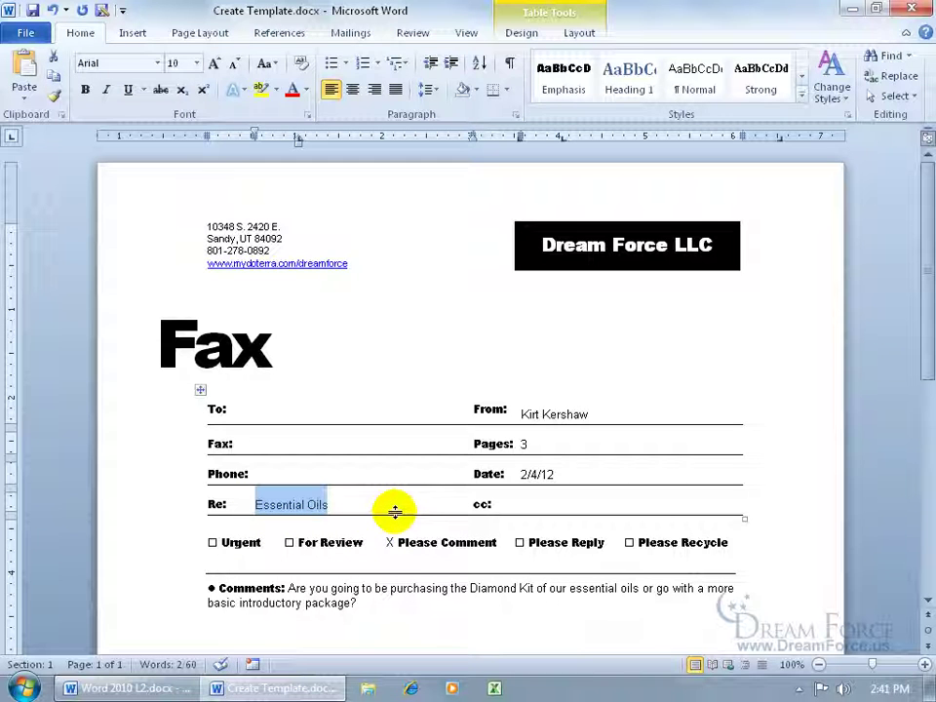
key(Delete)
Delete the sample page count 3 and the date 2/4/12
double_click(525, 444)
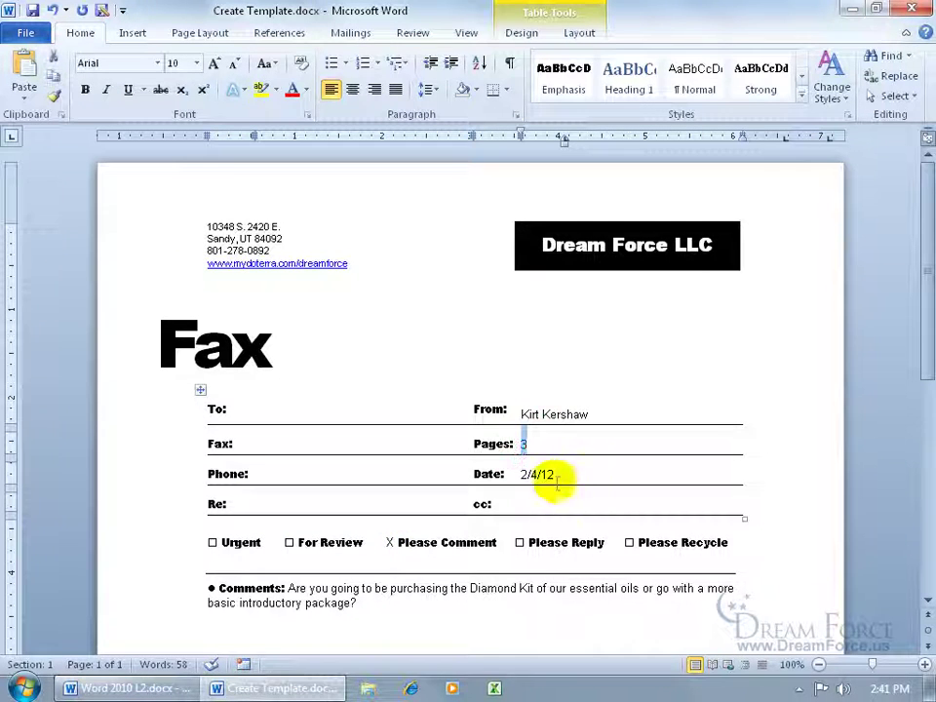
key(Delete)
drag(556, 475, 527, 468)
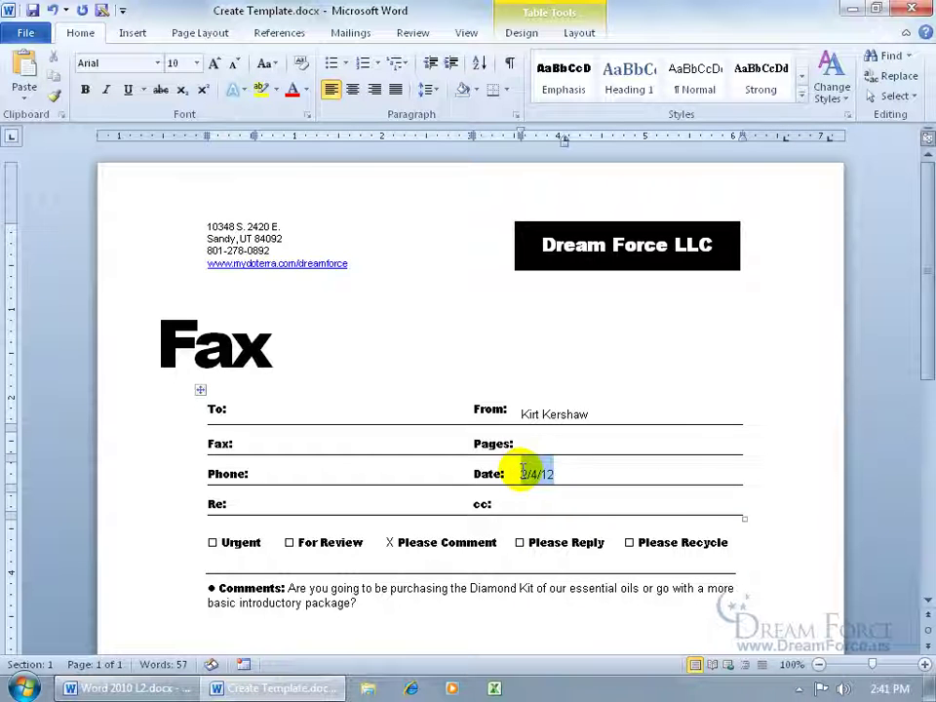
key(Delete)
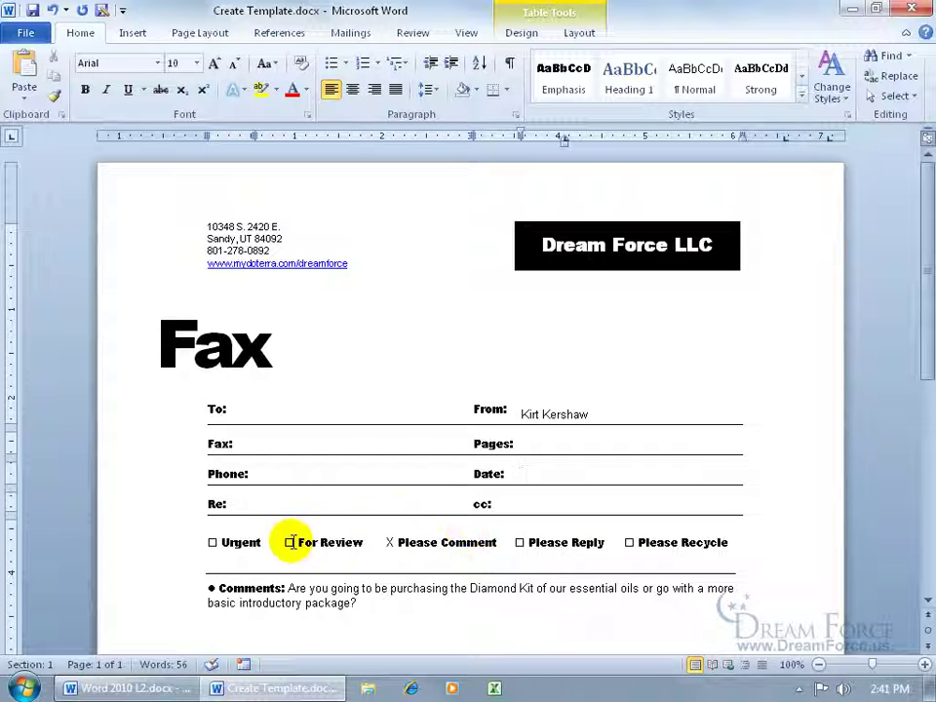
Replace the X before Please Comment with an empty checkbox and delete the sample comments
drag(285, 543, 293, 542)
key(ctrl+c)
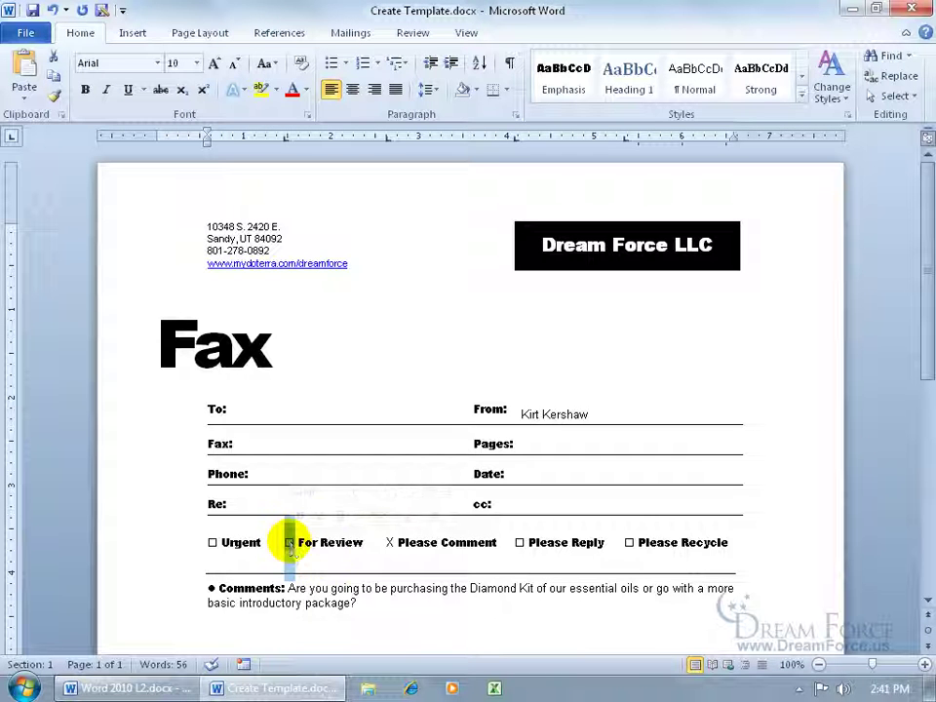
drag(384, 542, 393, 551)
key(ctrl+v)
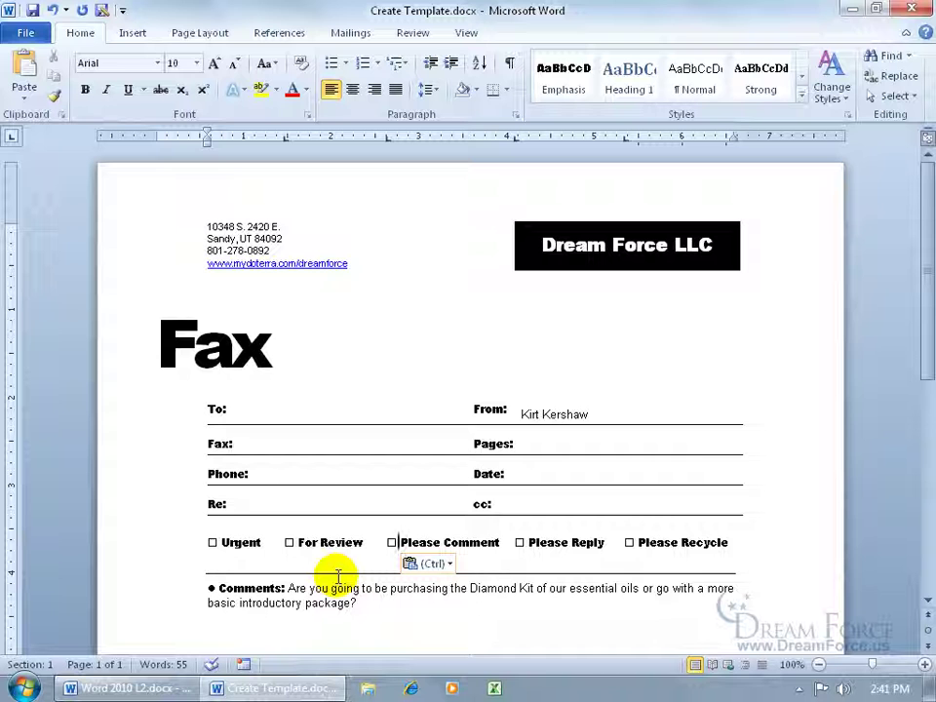
drag(358, 603, 291, 588)
key(Delete)
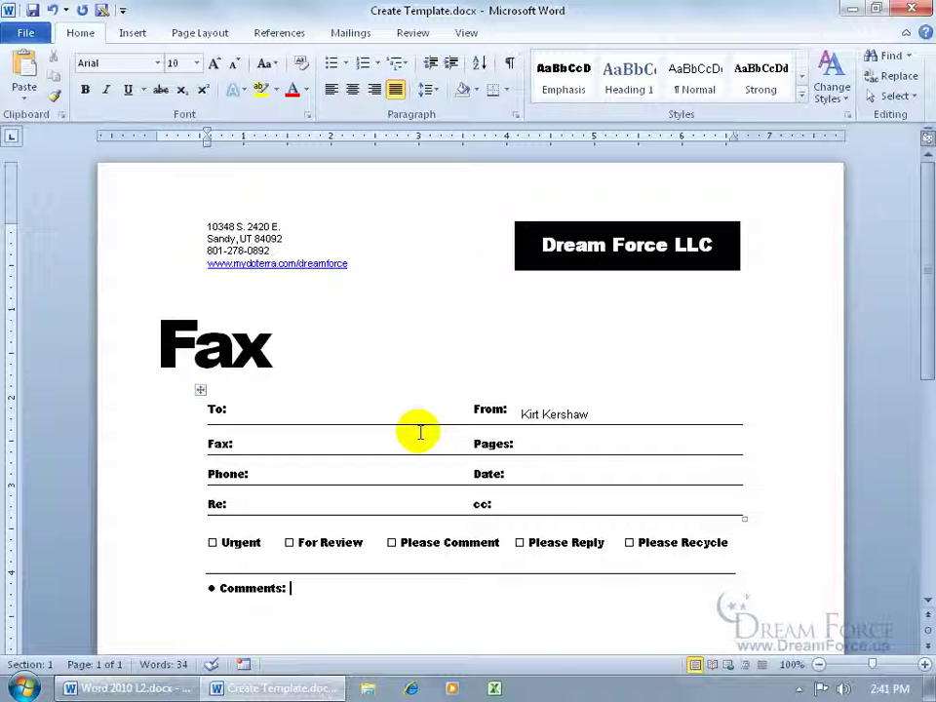
Save the fax sheet to the Desktop as the Word Template (*.dotx) Create Template.dotx
click(23, 35)
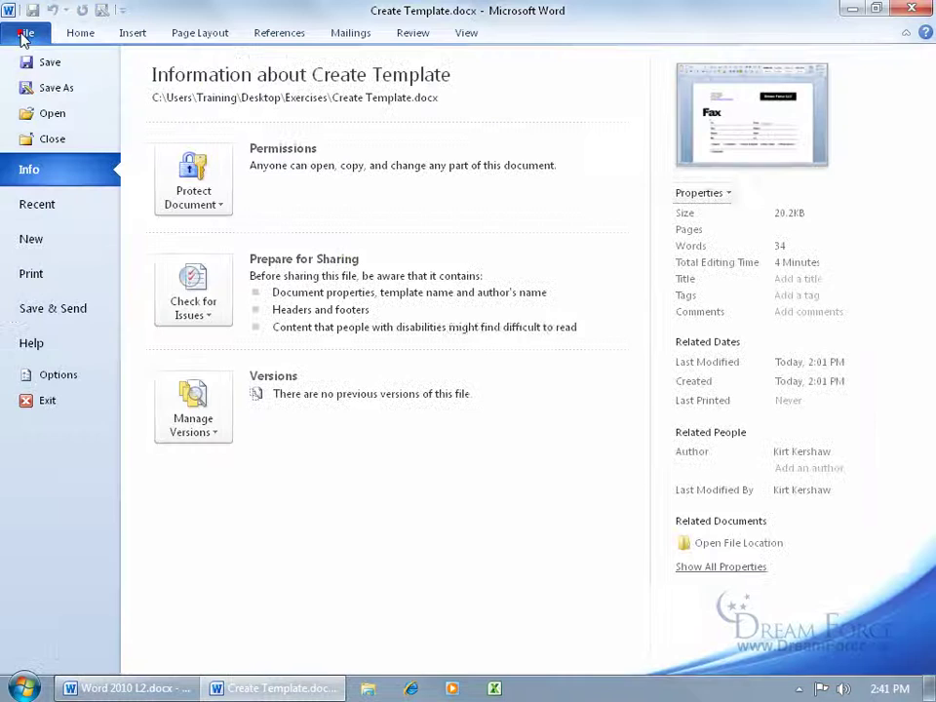
click(47, 90)
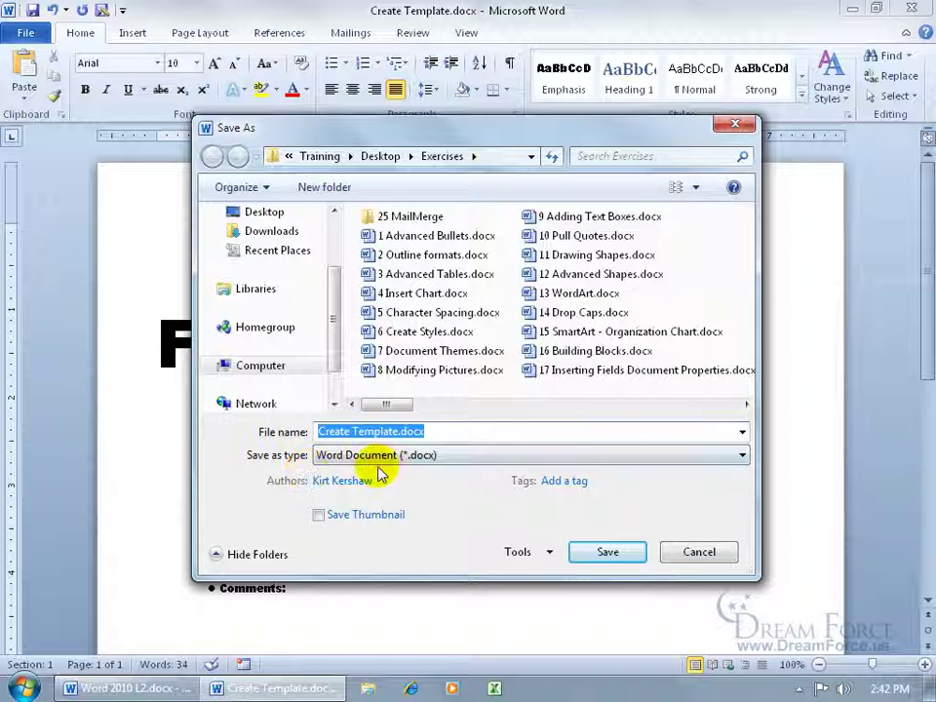
click(382, 456)
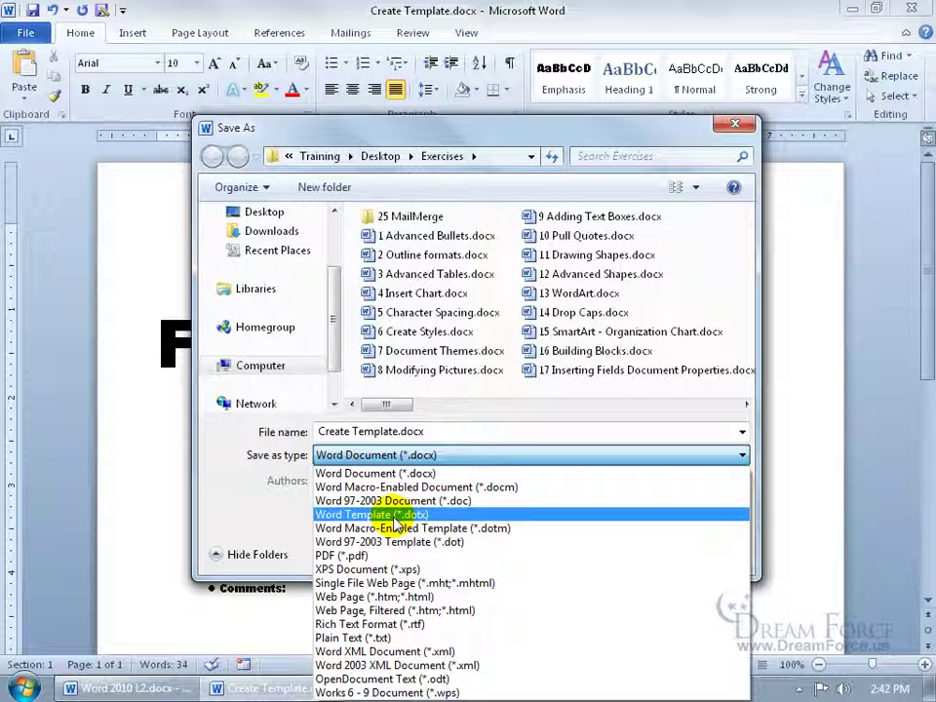
click(394, 516)
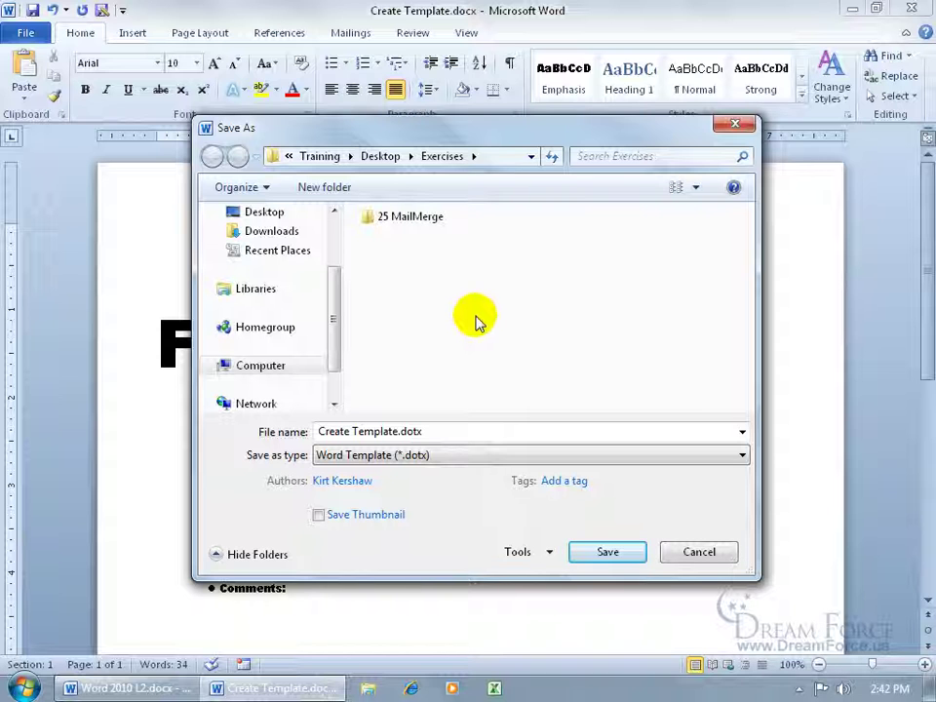
click(265, 214)
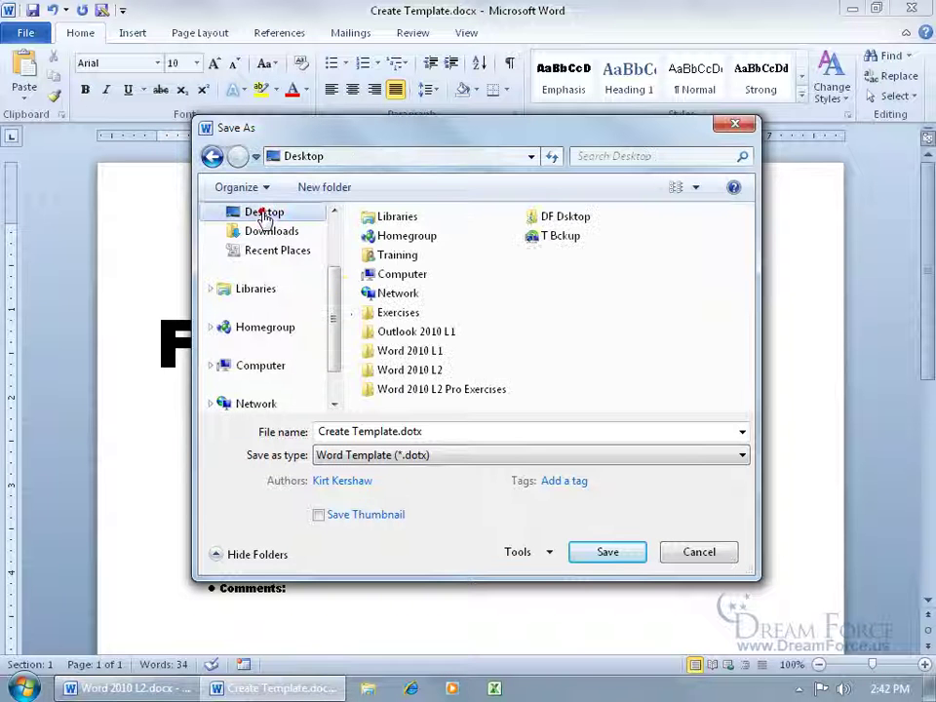
click(584, 550)
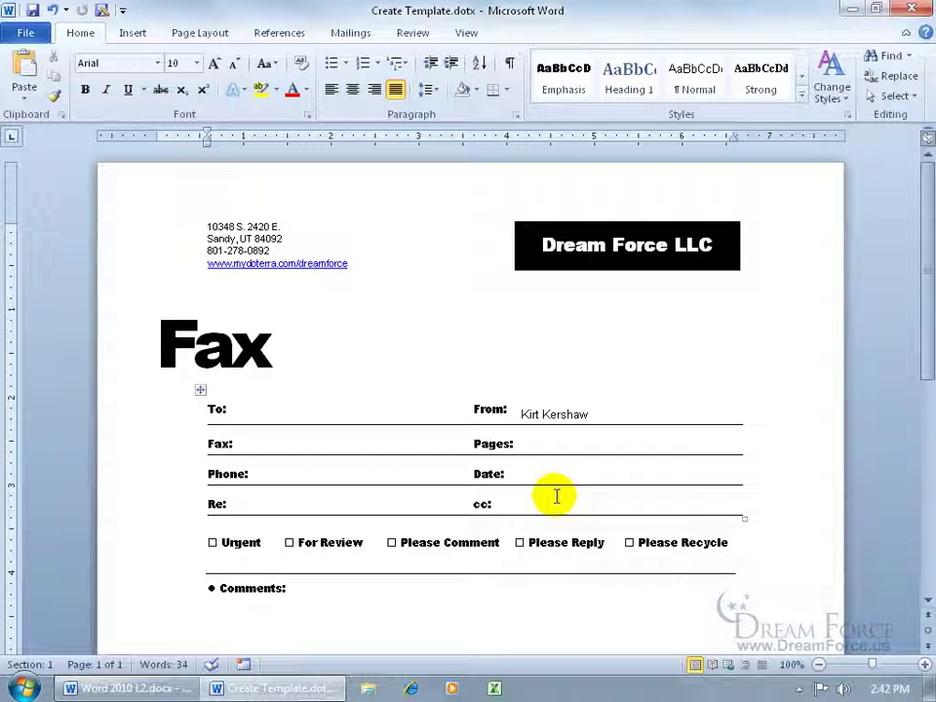
Save the cover sheet as My Spiffy Template.dotx in the Word Templates folder
click(27, 34)
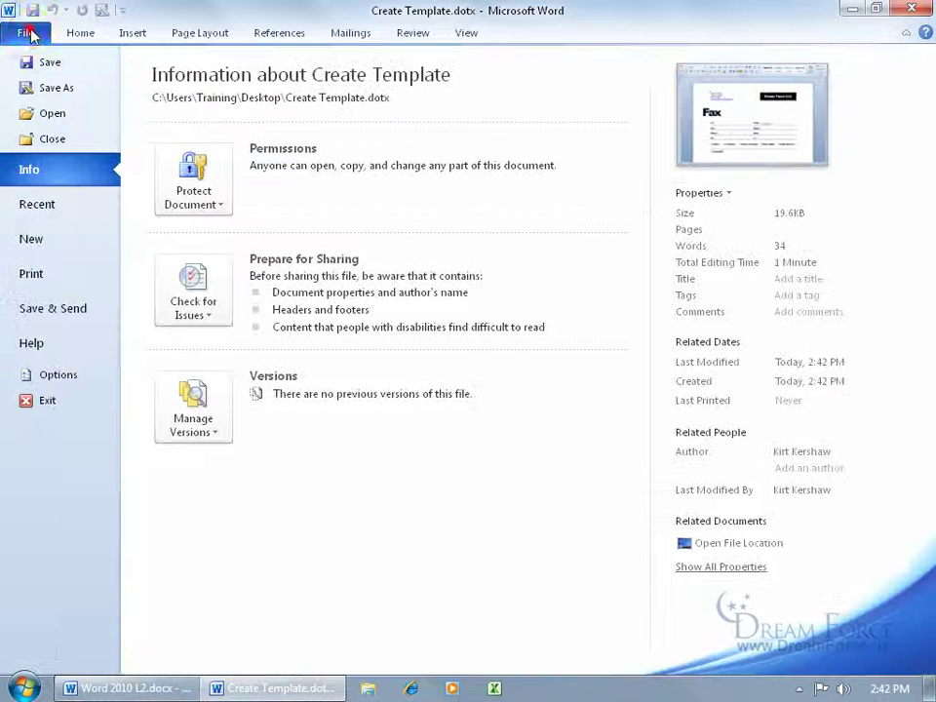
click(49, 88)
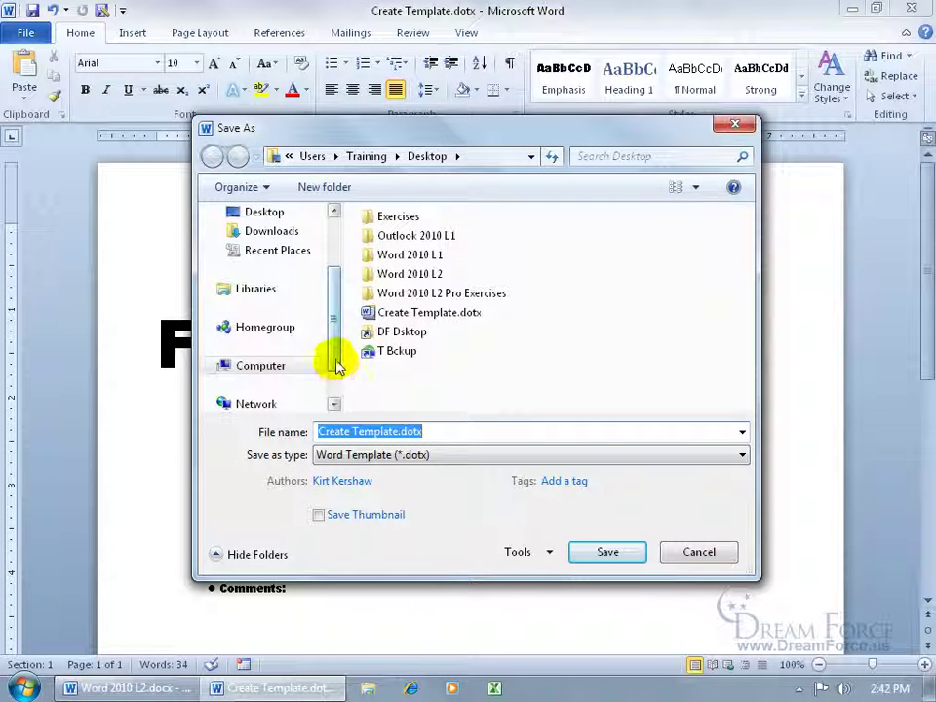
drag(335, 359, 334, 302)
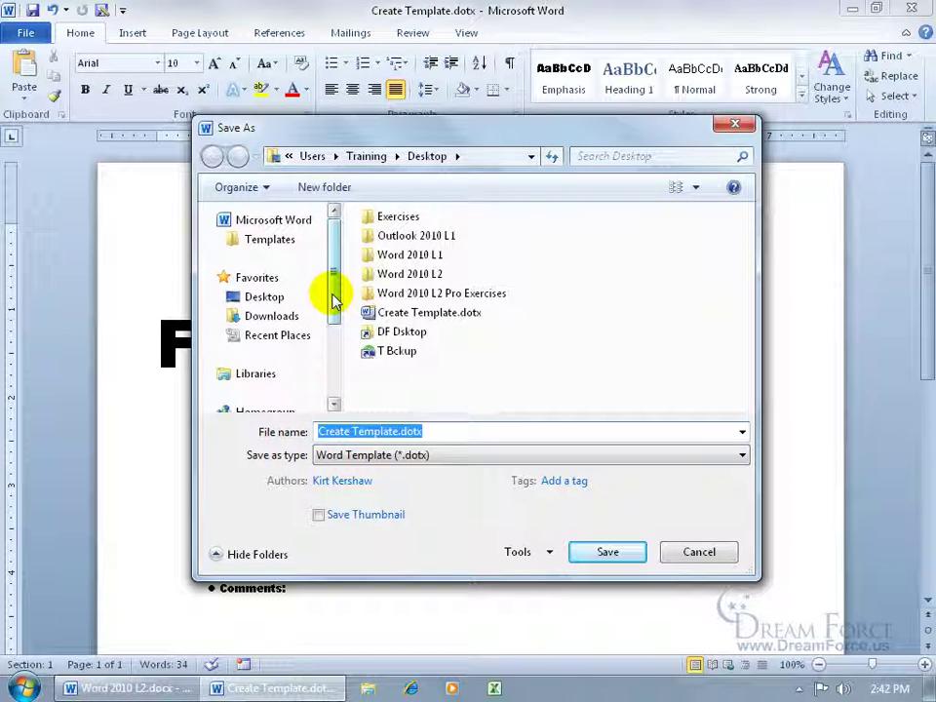
click(266, 244)
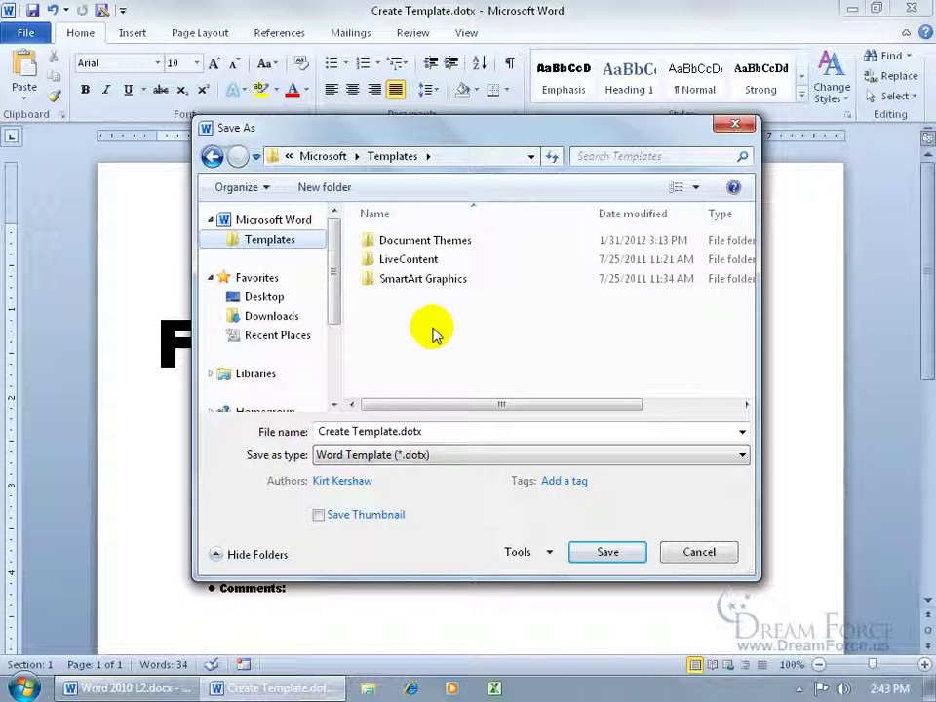
click(441, 429)
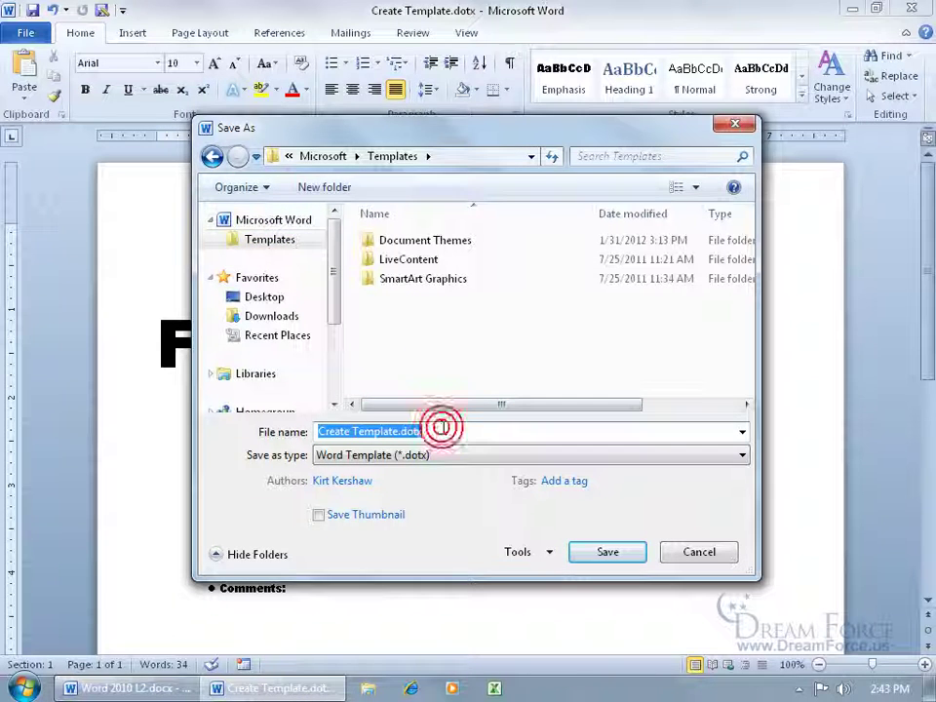
text(My Spiffy Template)
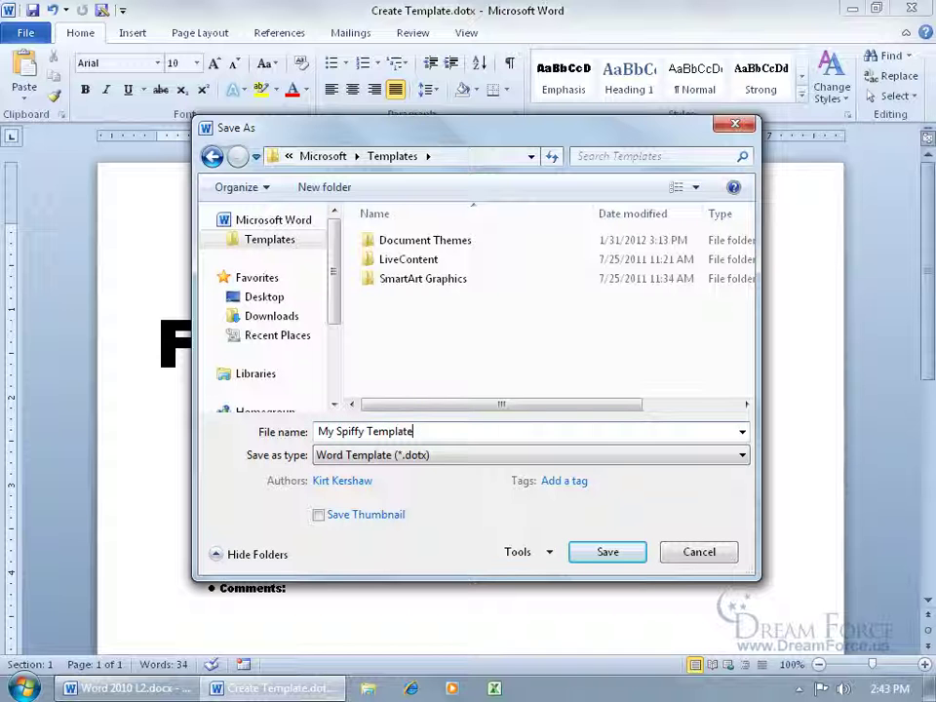
click(621, 553)
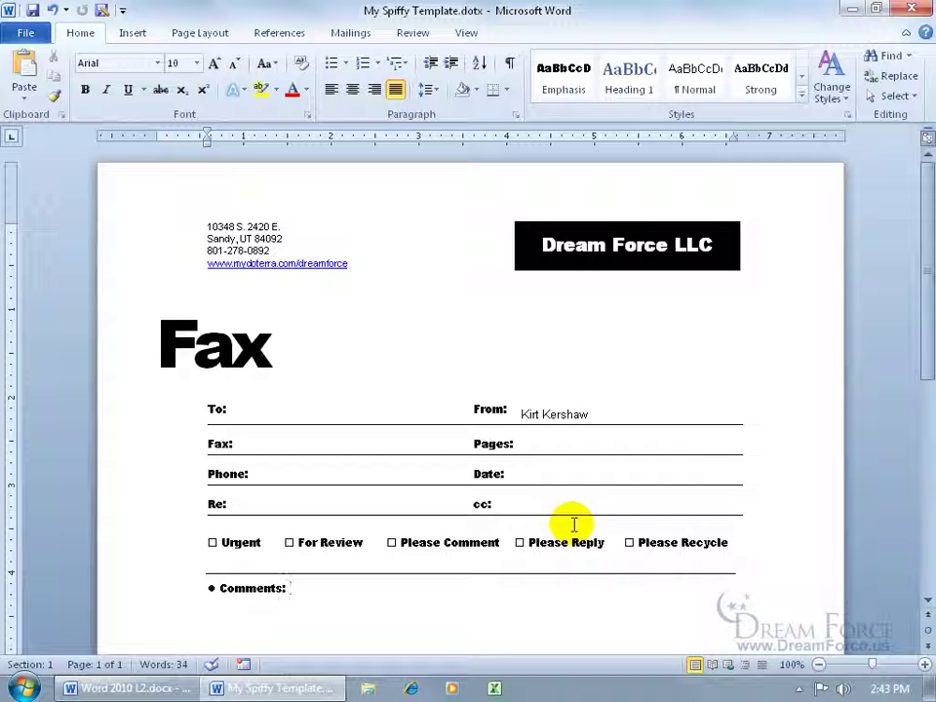
Create a new document from My Spiffy Template.dotx under File > New > My templates
click(23, 32)
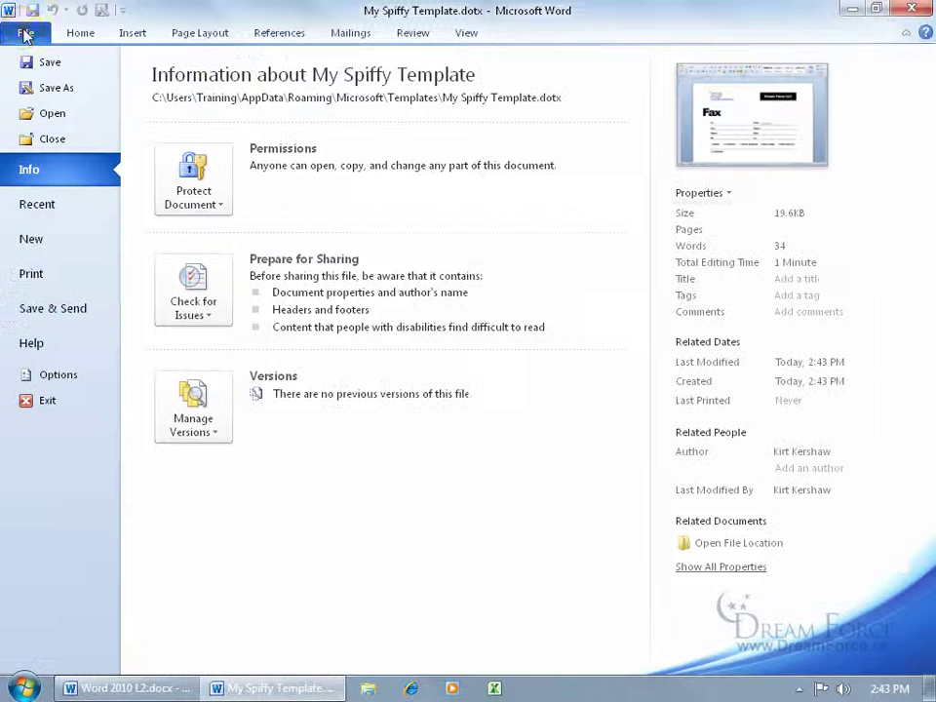
click(30, 240)
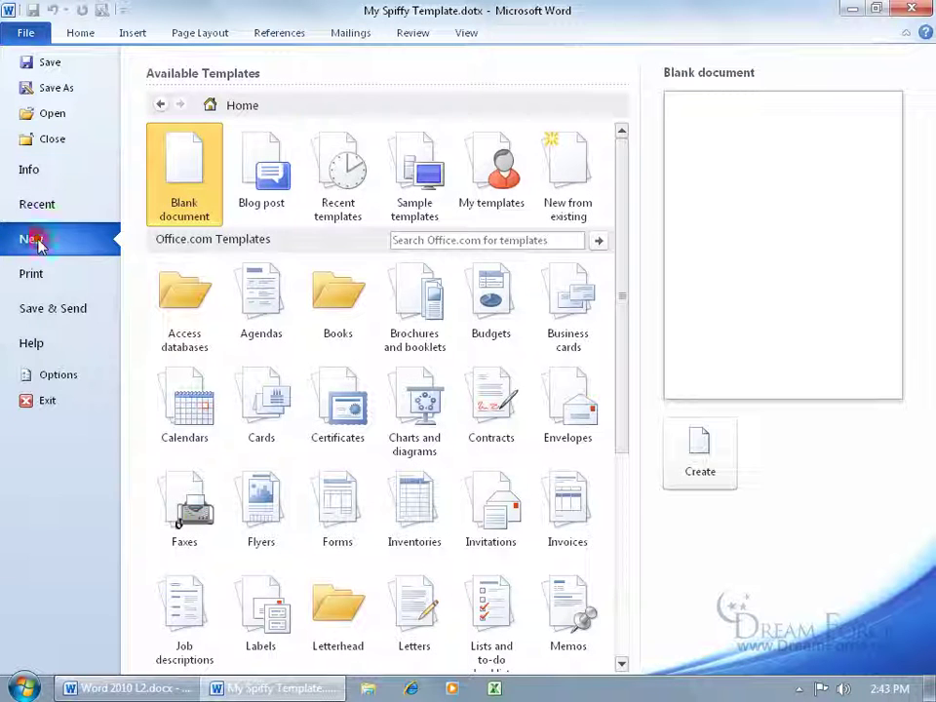
click(493, 215)
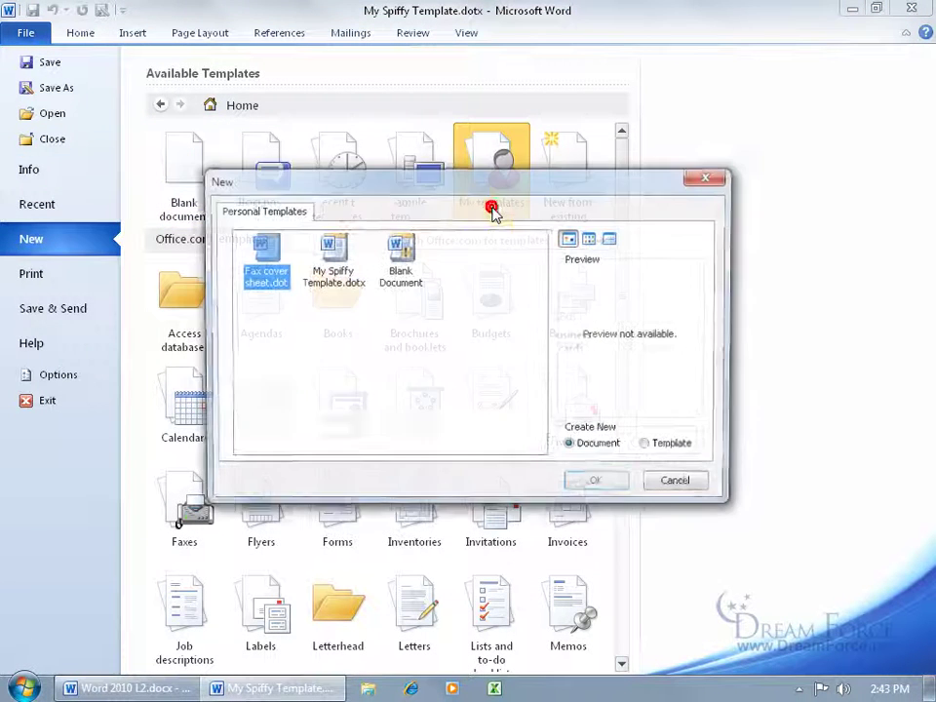
click(331, 276)
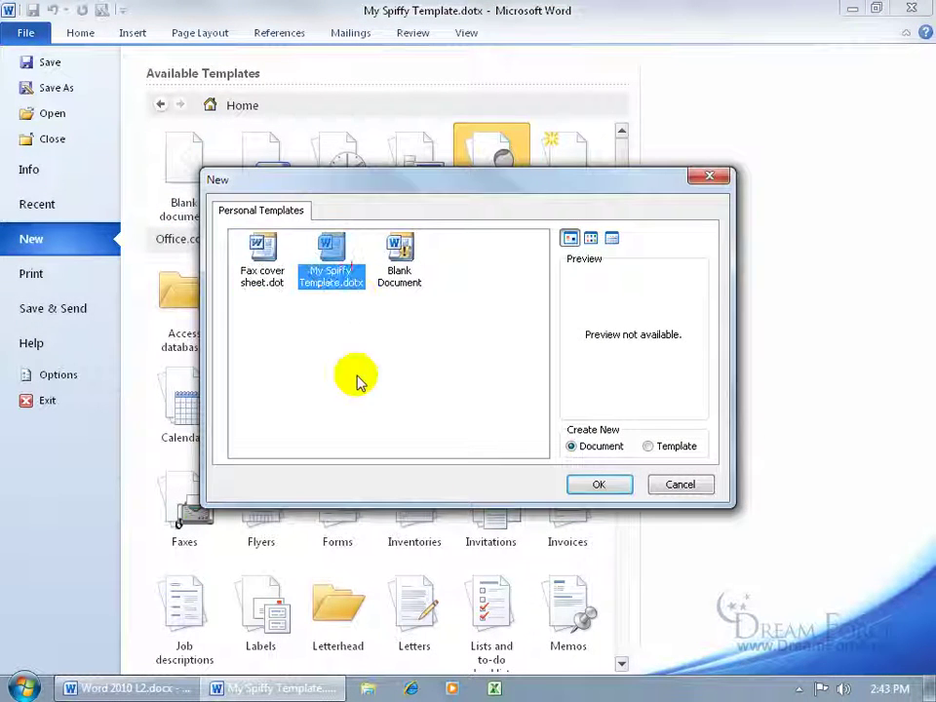
drag(404, 184, 395, 282)
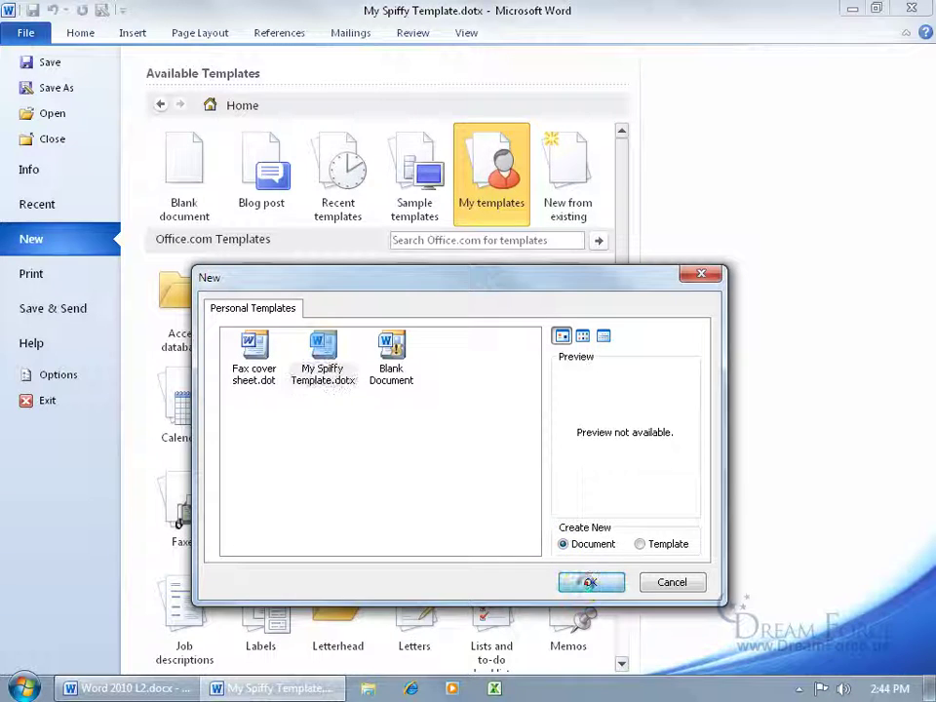
click(585, 582)
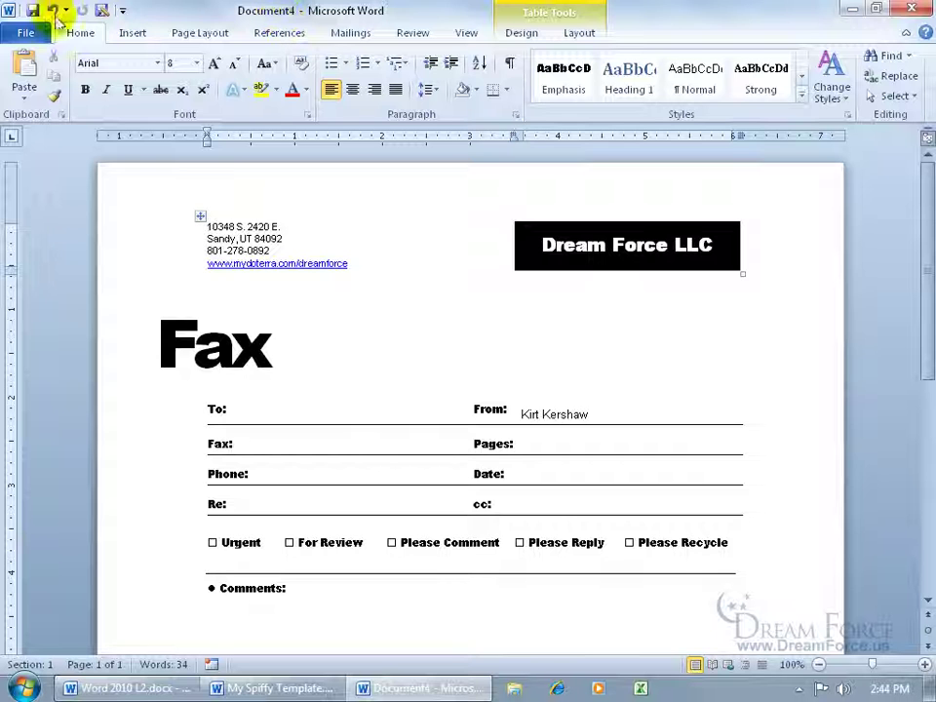
click(32, 10)
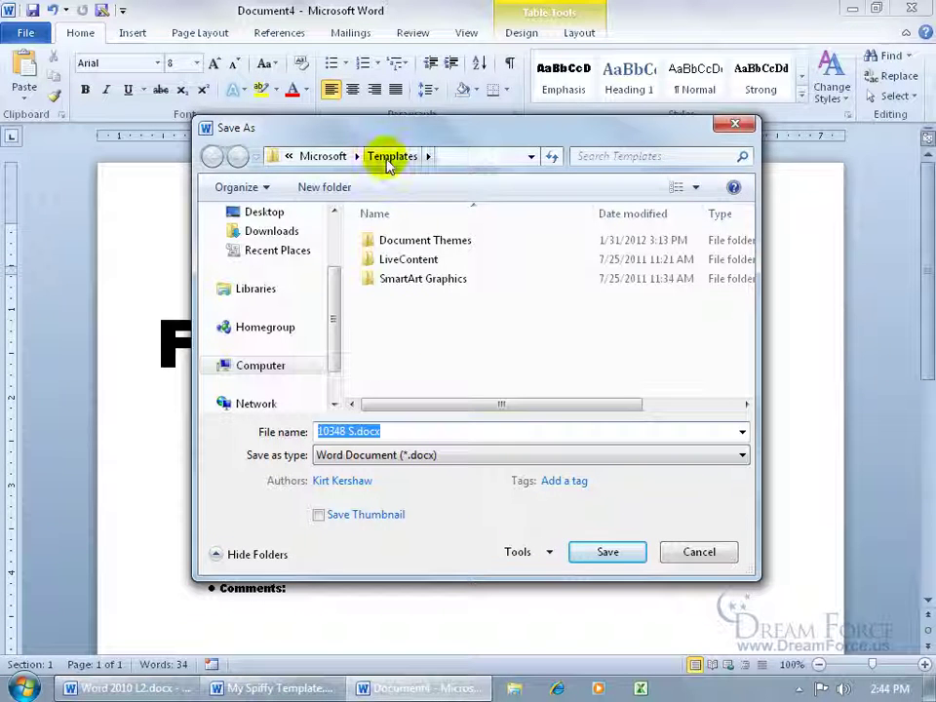
click(264, 213)
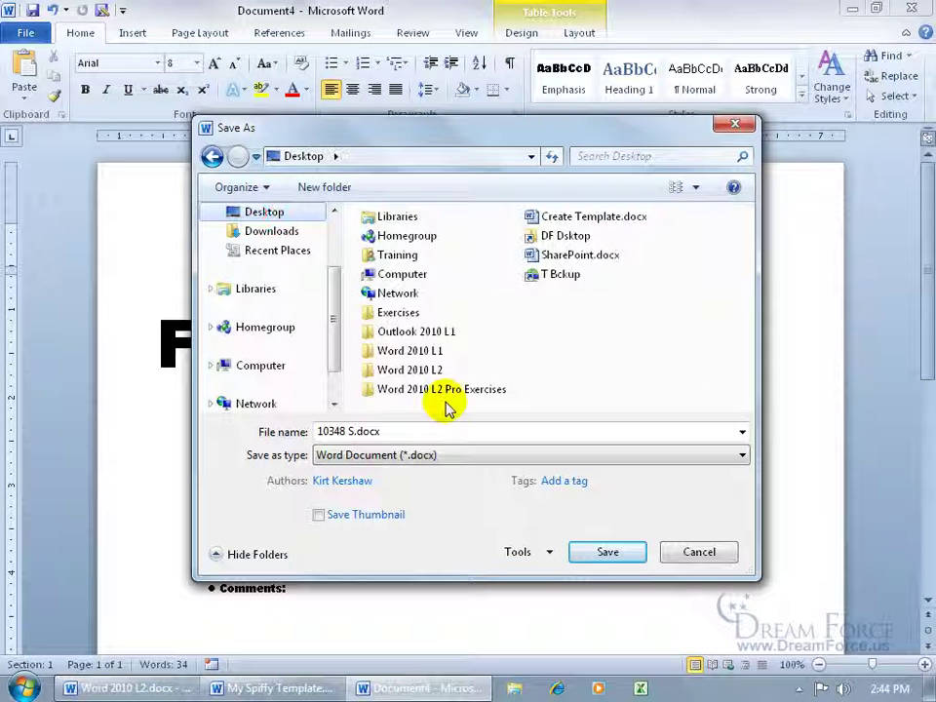
click(417, 427)
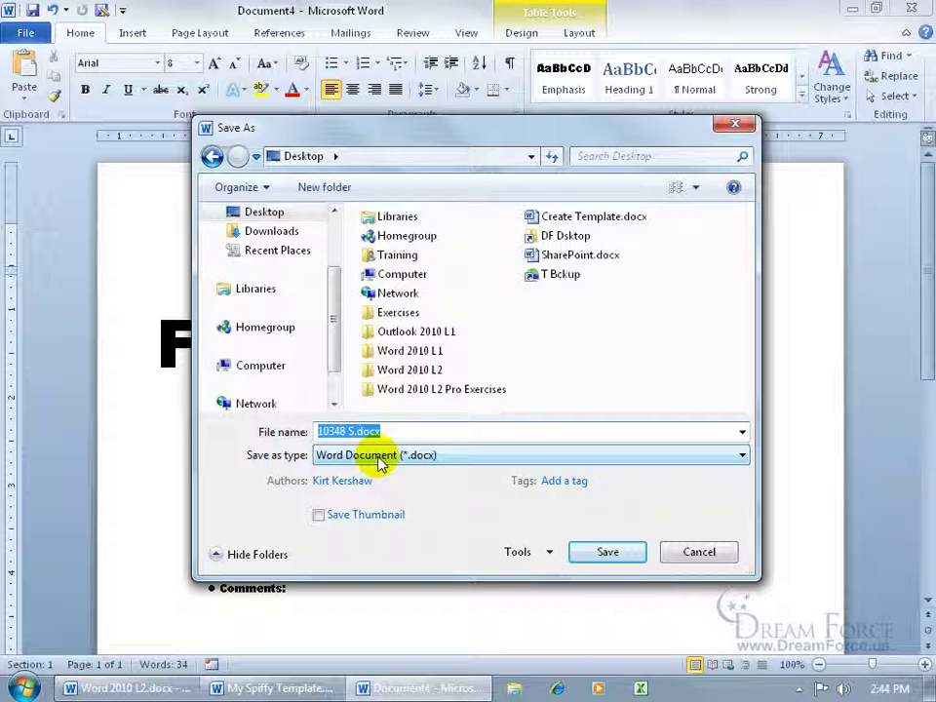
click(689, 554)
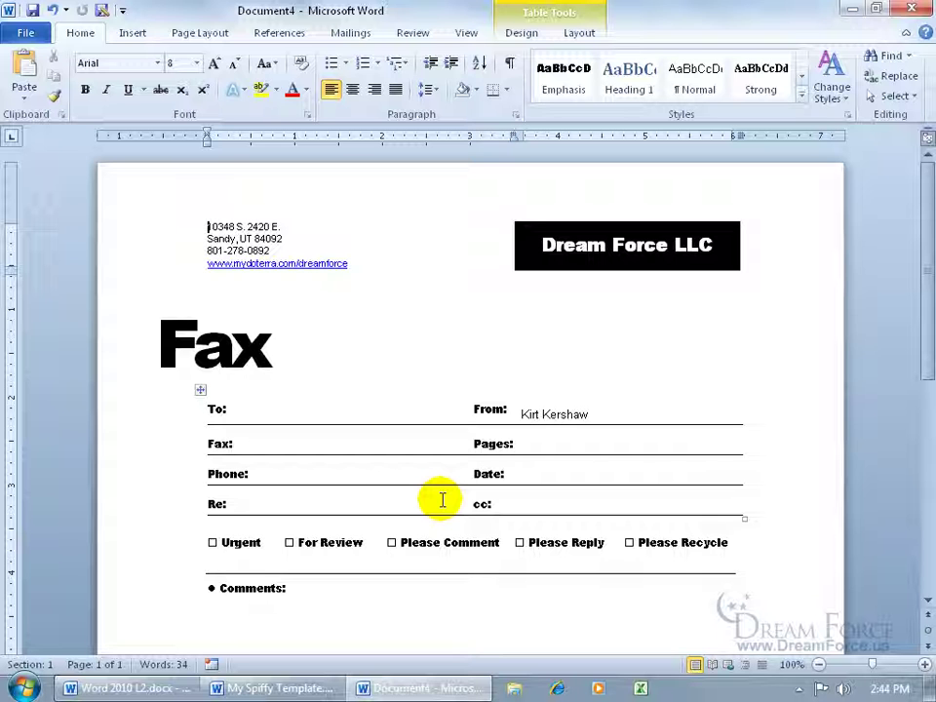
Close Document4 without saving and the template window, then open Create Template.dotx from the desktop
click(915, 12)
click(468, 367)
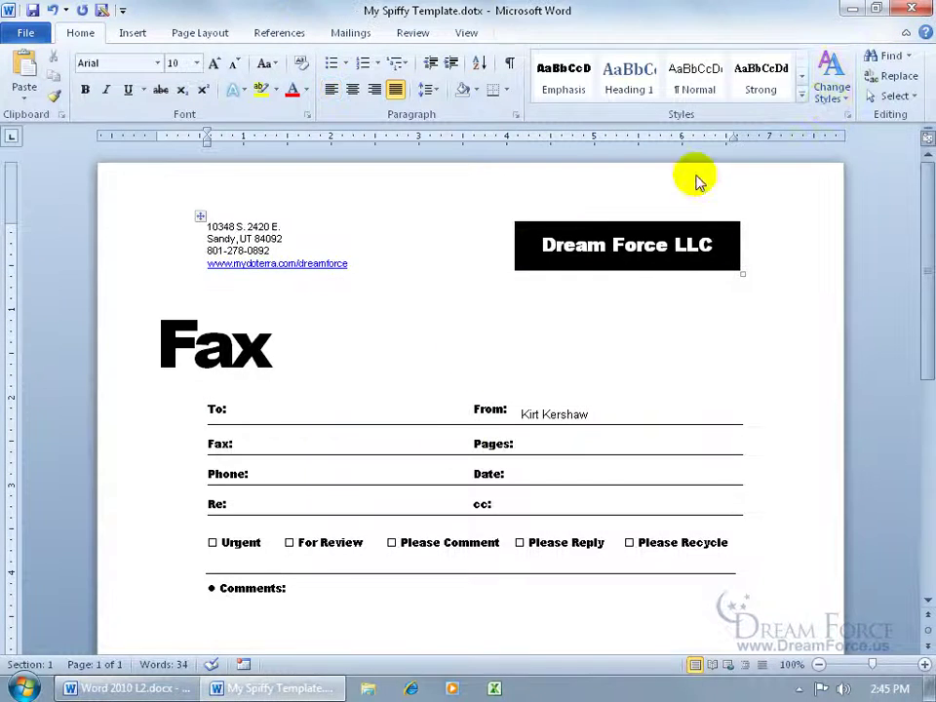
click(912, 9)
click(39, 439)
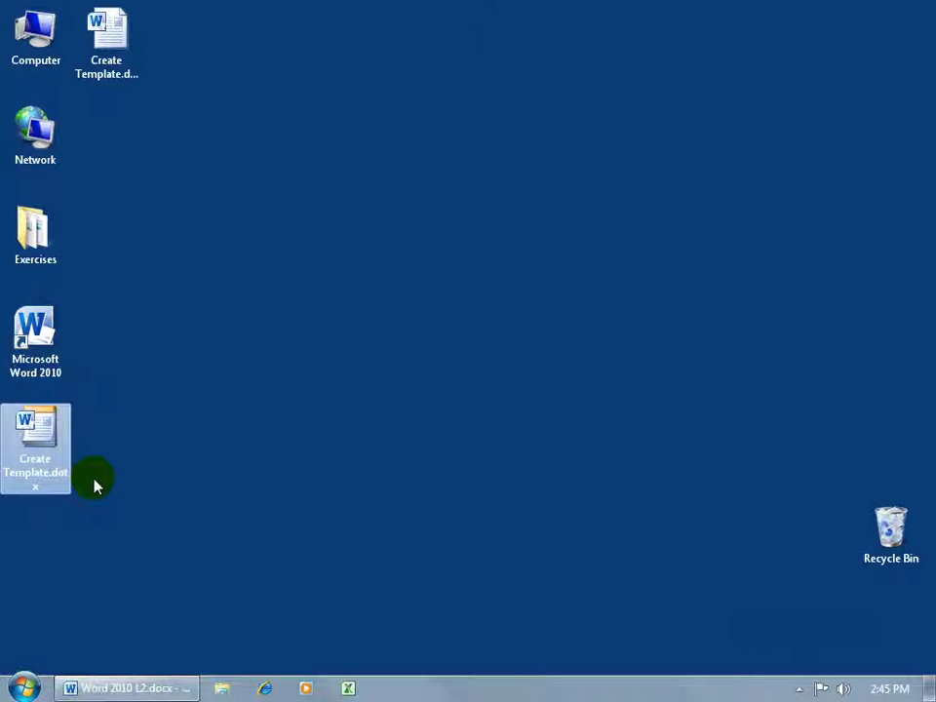
double_click(35, 439)
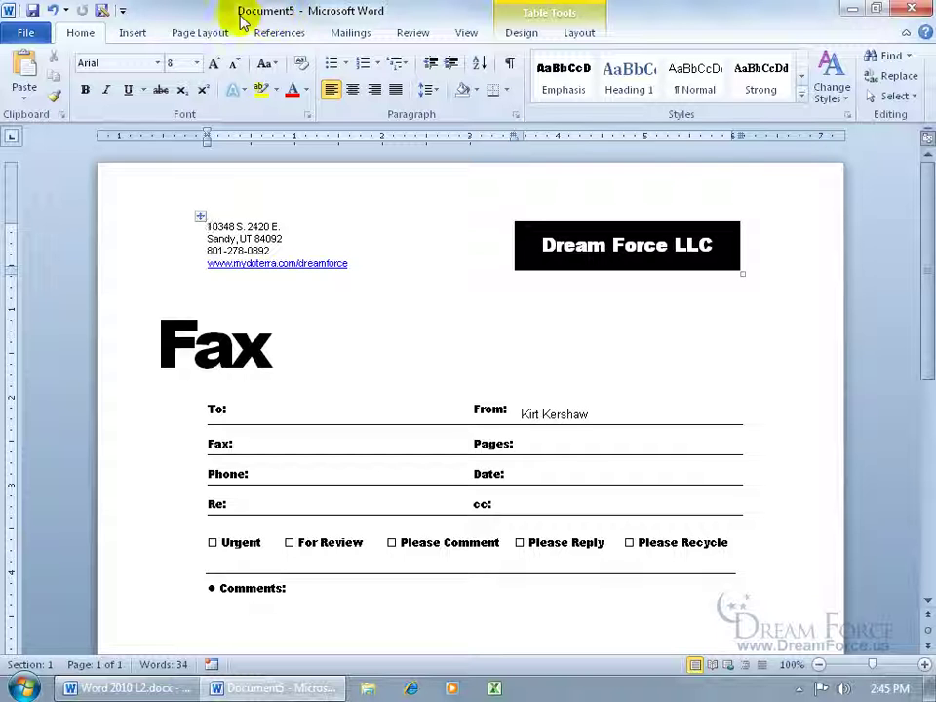
Save Document5 as My Fax to George.docx and close it
click(32, 9)
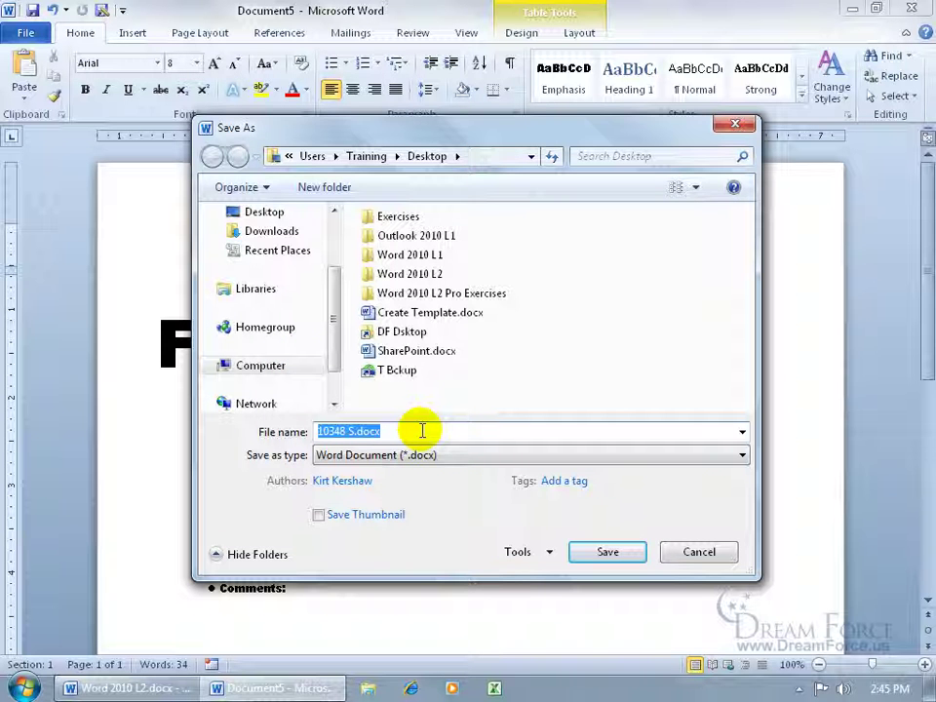
text(My F)
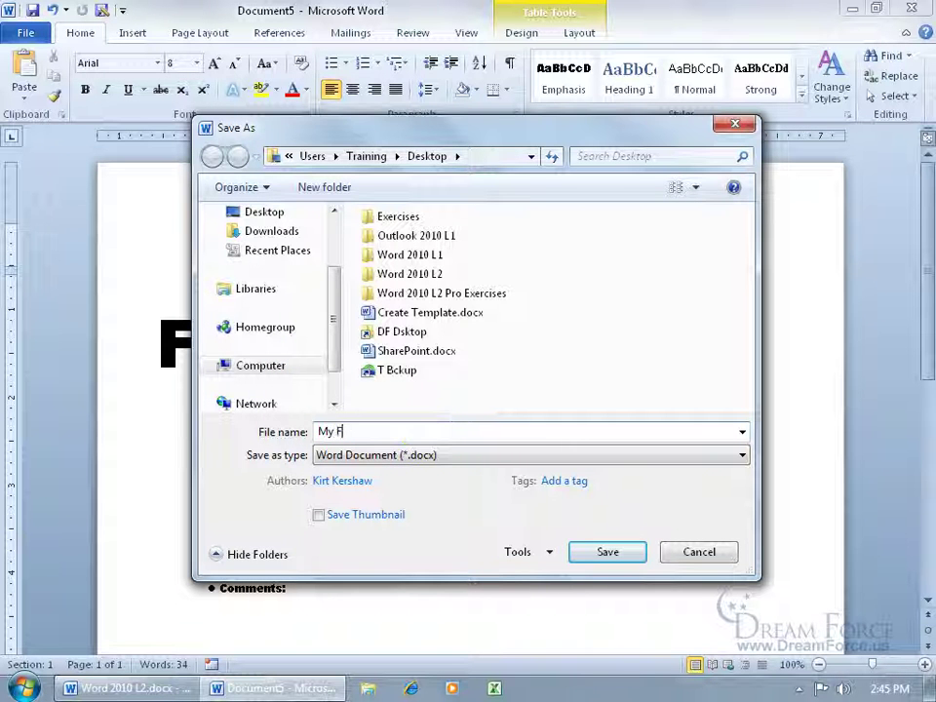
text(ax to George)
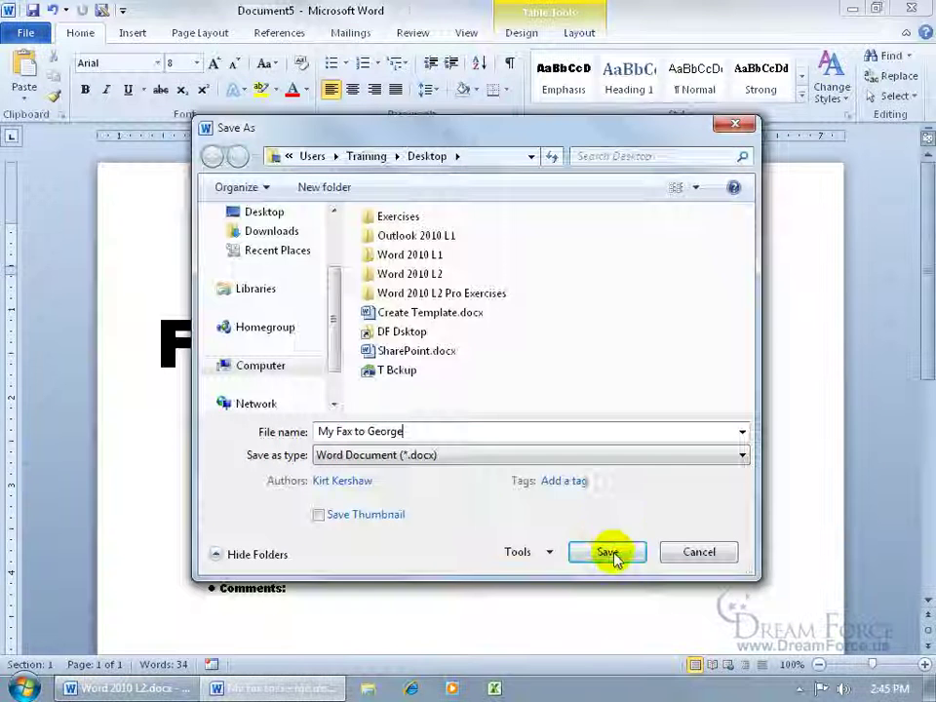
click(613, 553)
click(912, 9)
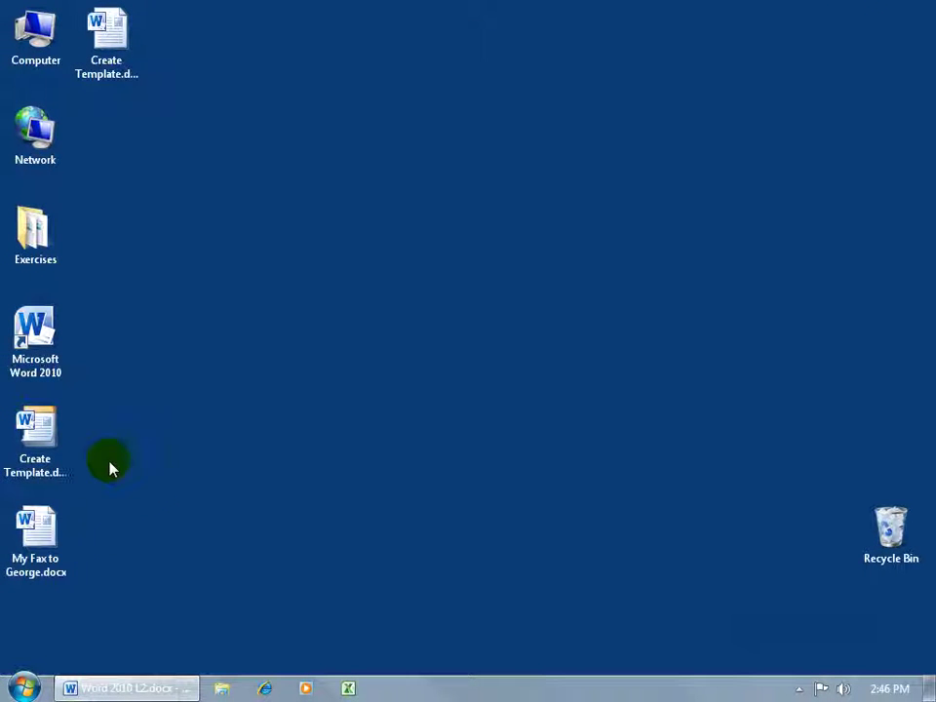
Open and close a document from Create Template.dotx, then reopen My Fax to George.docx at the To entry
click(55, 436)
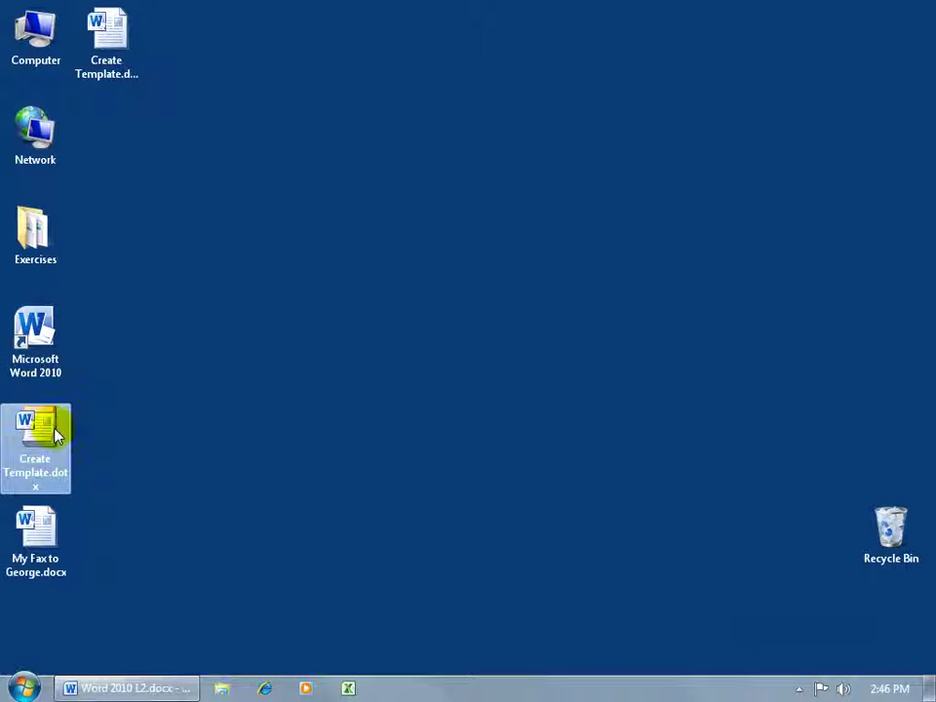
double_click(55, 436)
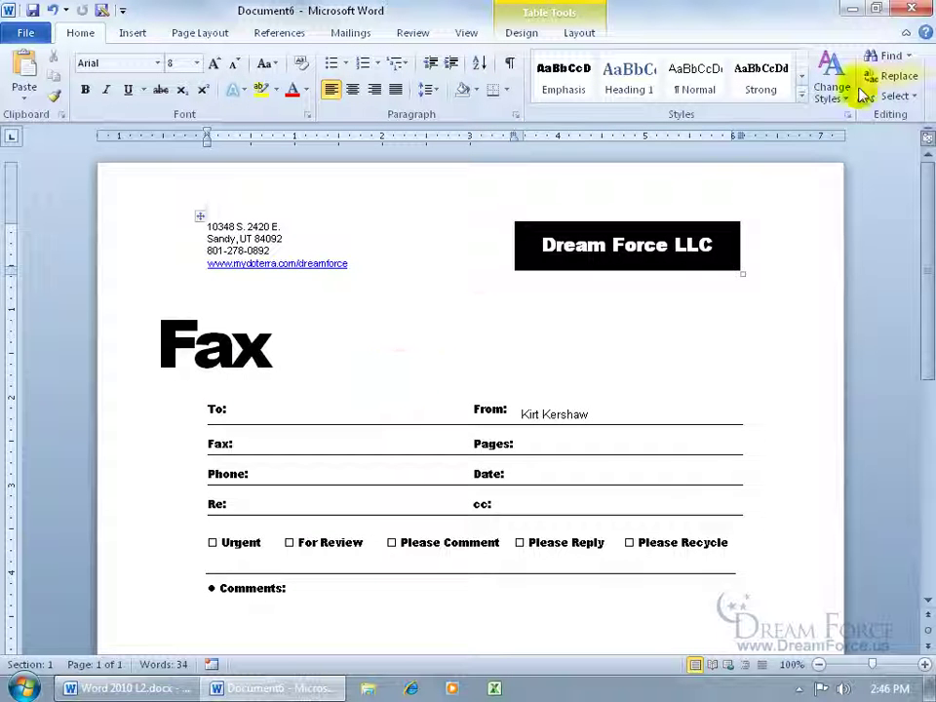
click(913, 11)
click(44, 534)
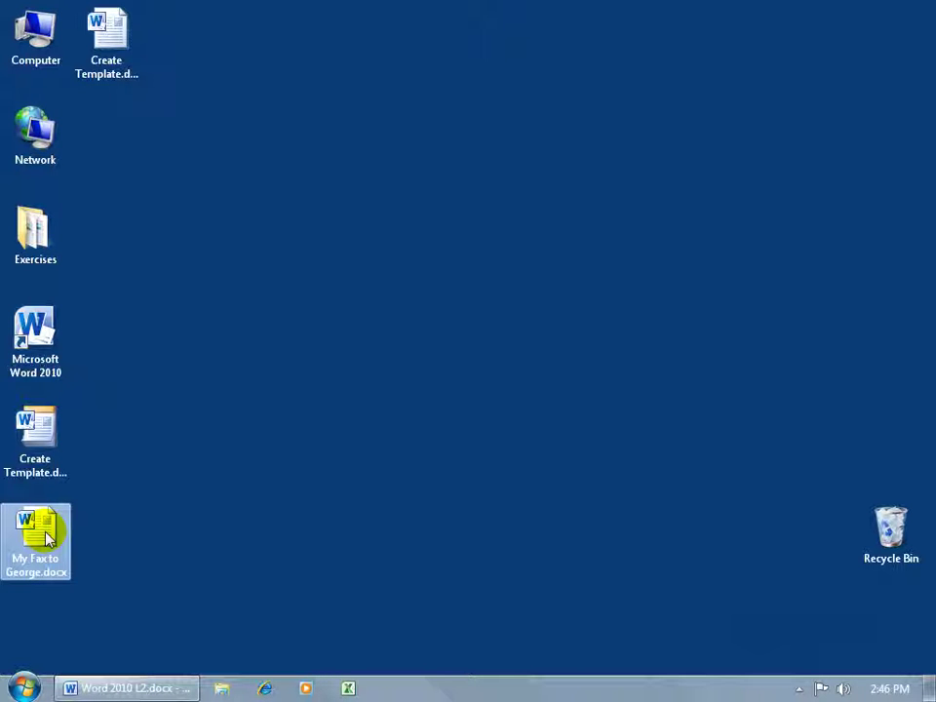
double_click(44, 535)
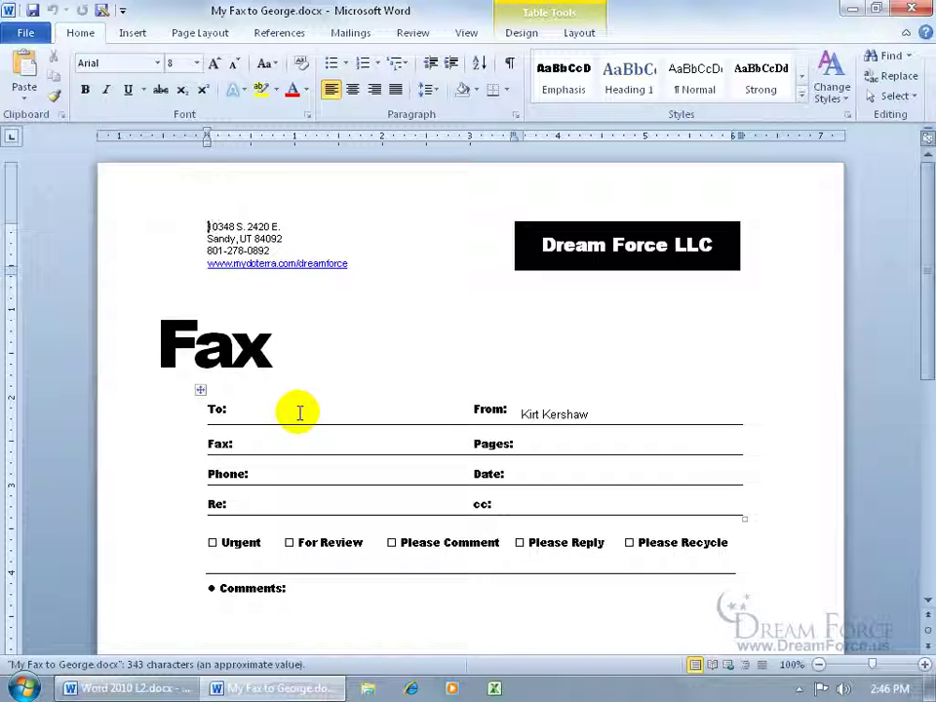
click(299, 414)
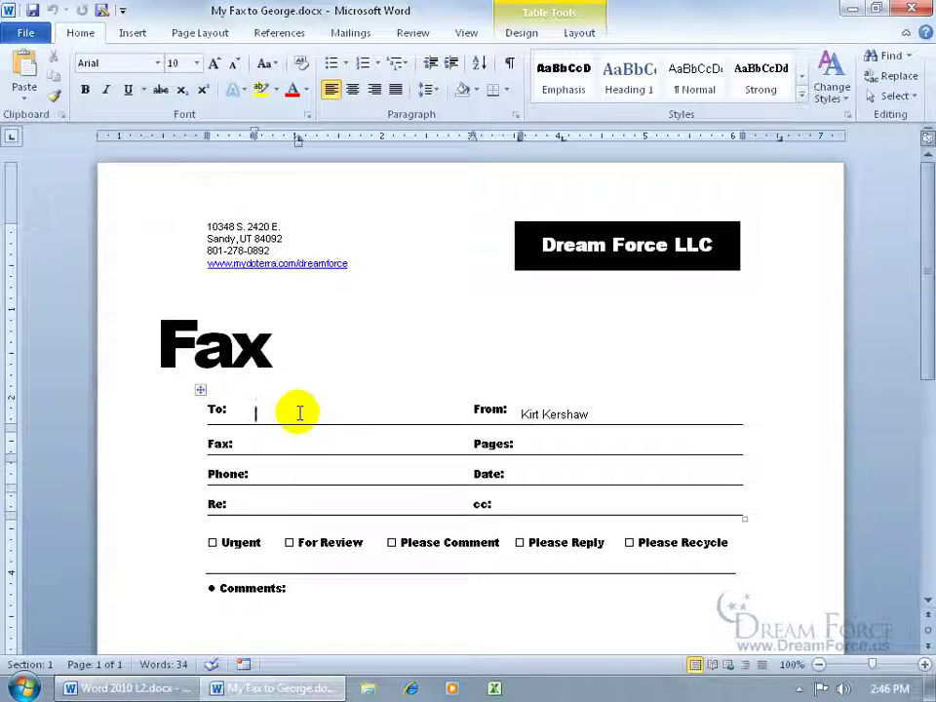